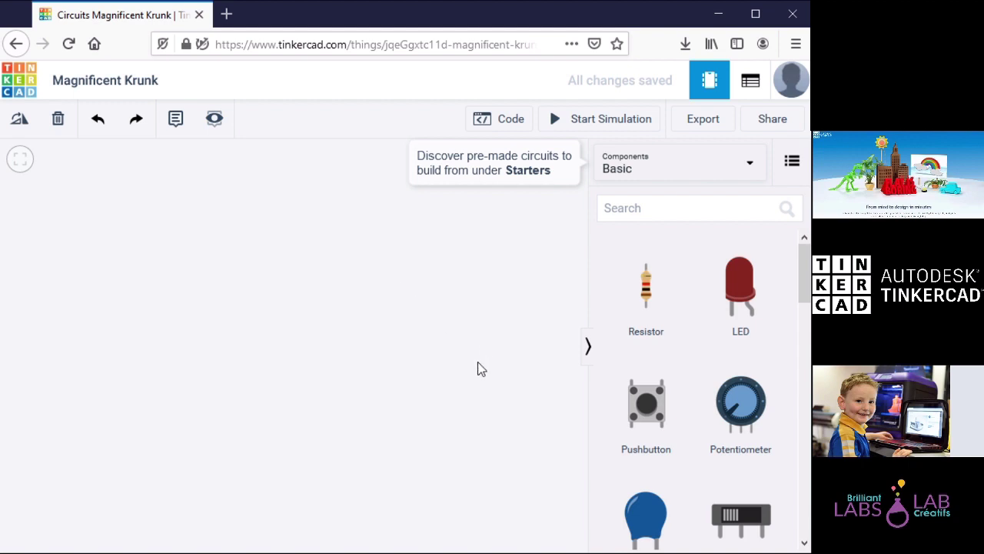
# Place a red LED in the empty circuit workspace and fit it to the view
pyautogui.moveTo(738, 286); pyautogui.dragTo(261, 250)
pyautogui.click(359, 254)
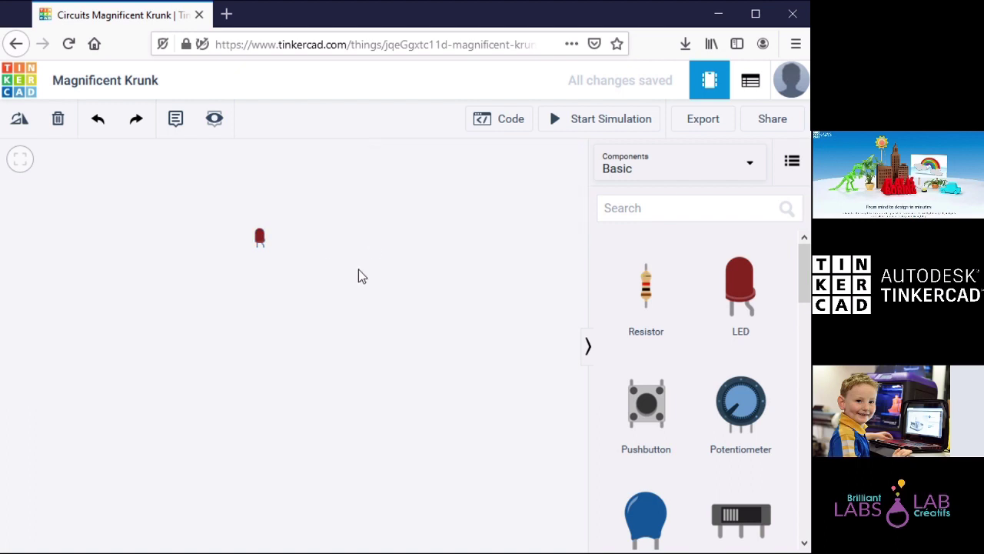
pyautogui.click(15, 160)
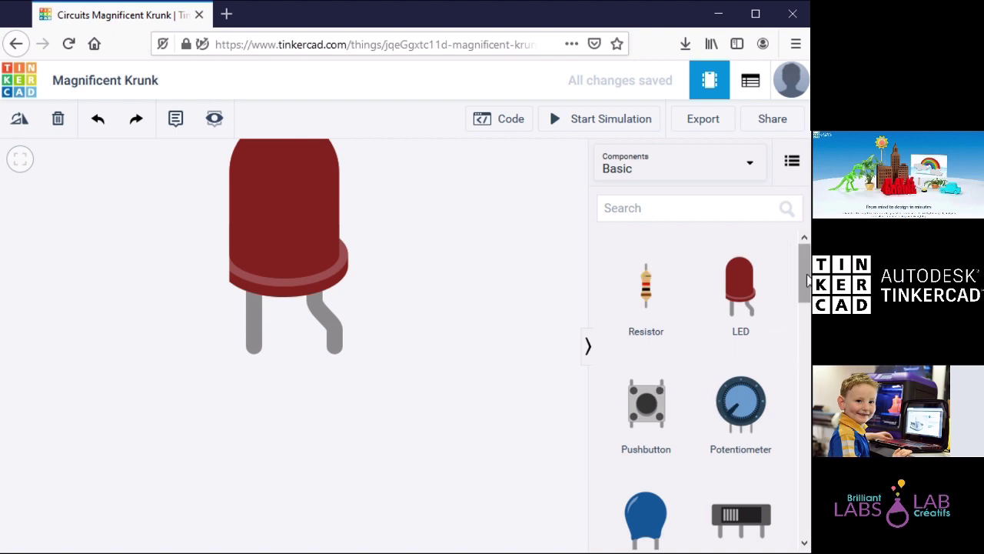
# Add a Coin Cell 3V Battery and position it beside the LED with space between them
pyautogui.moveTo(804, 281); pyautogui.dragTo(806, 312)
pyautogui.scroll(-3, 788, 361)
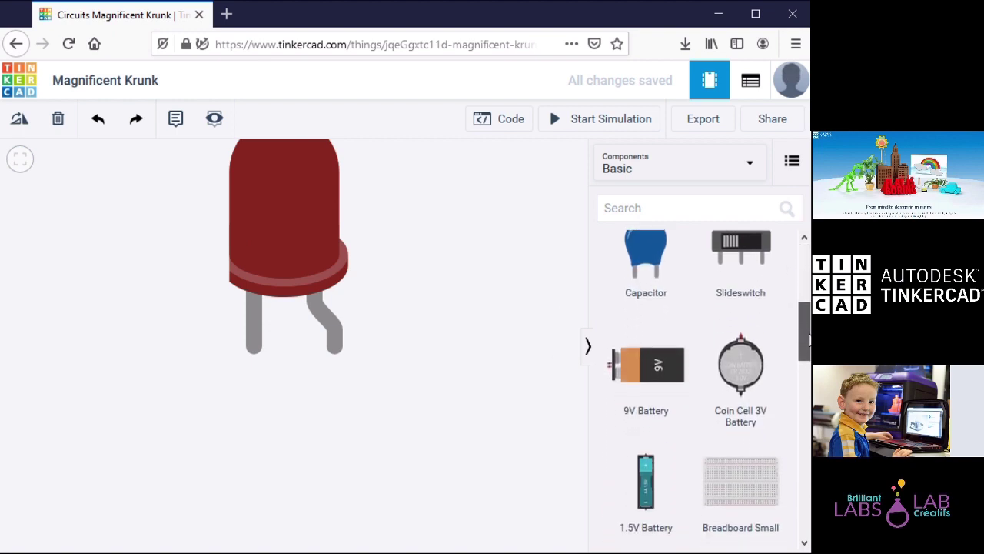
pyautogui.moveTo(740, 362); pyautogui.dragTo(417, 379)
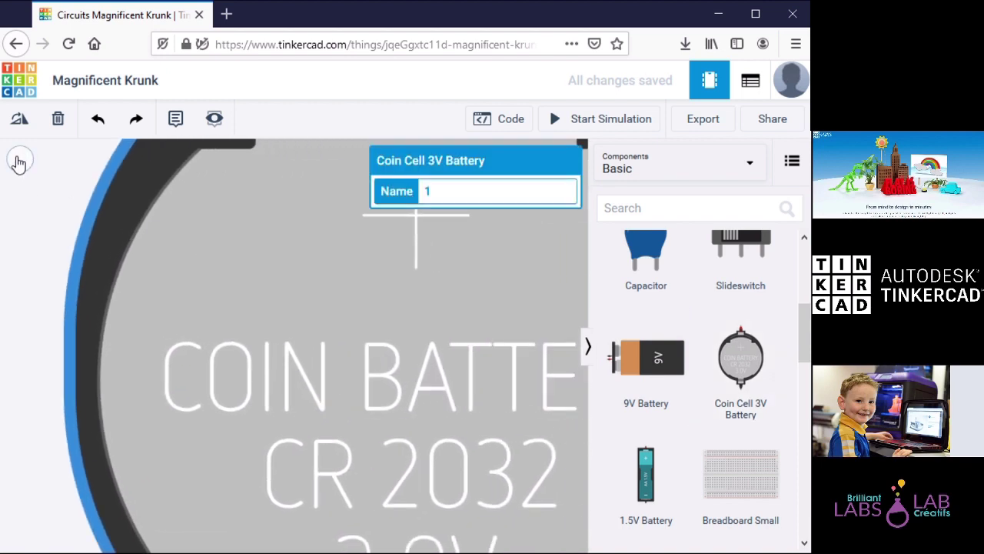
pyautogui.click(20, 160)
pyautogui.moveTo(367, 350); pyautogui.dragTo(511, 400)
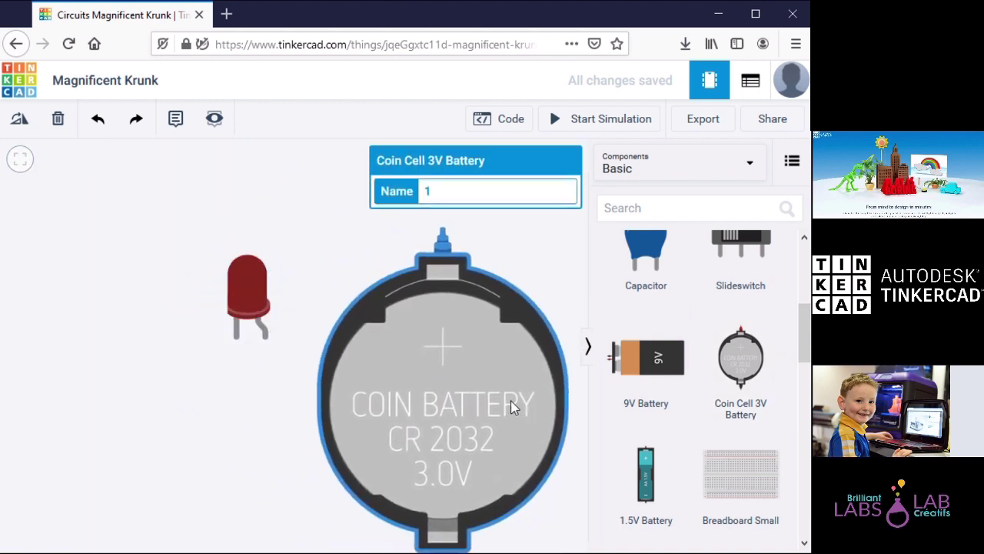
pyautogui.click(20, 160)
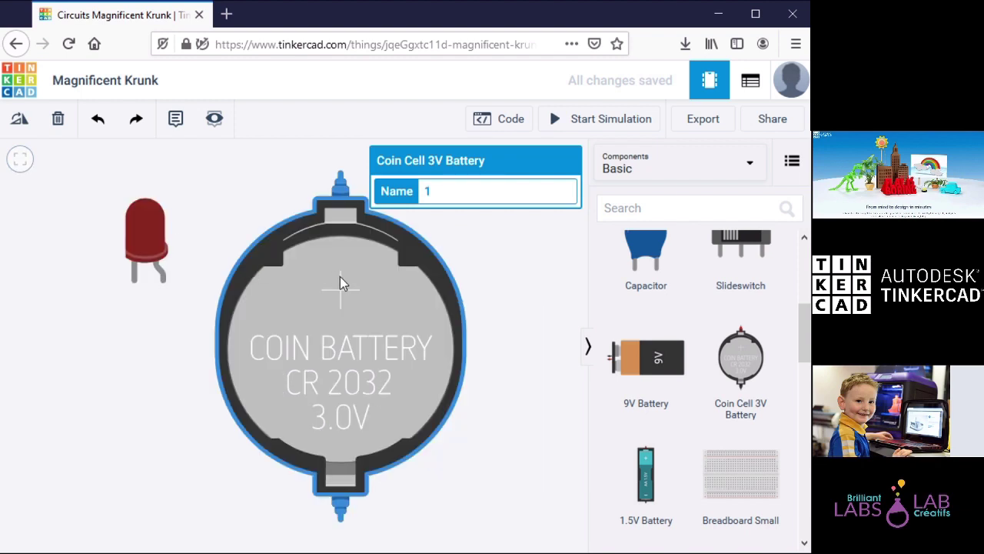
pyautogui.moveTo(358, 338); pyautogui.dragTo(373, 354)
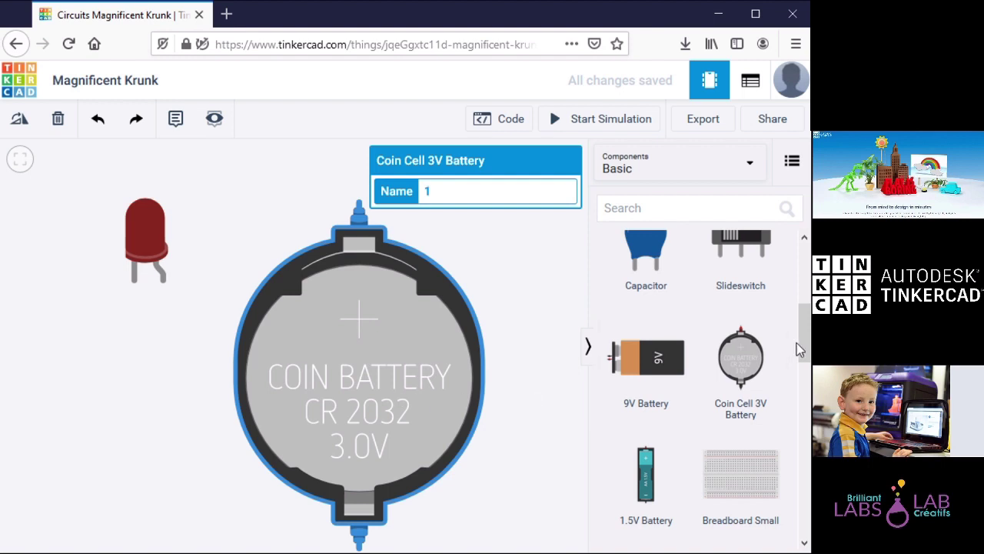
# Add a resistor directly below the LED's straight leg and shift the coin cell slightly upward
pyautogui.moveTo(802, 345); pyautogui.dragTo(807, 278)
pyautogui.moveTo(649, 273); pyautogui.dragTo(134, 394)
pyautogui.moveTo(394, 288); pyautogui.dragTo(403, 264)
pyautogui.click(526, 326)
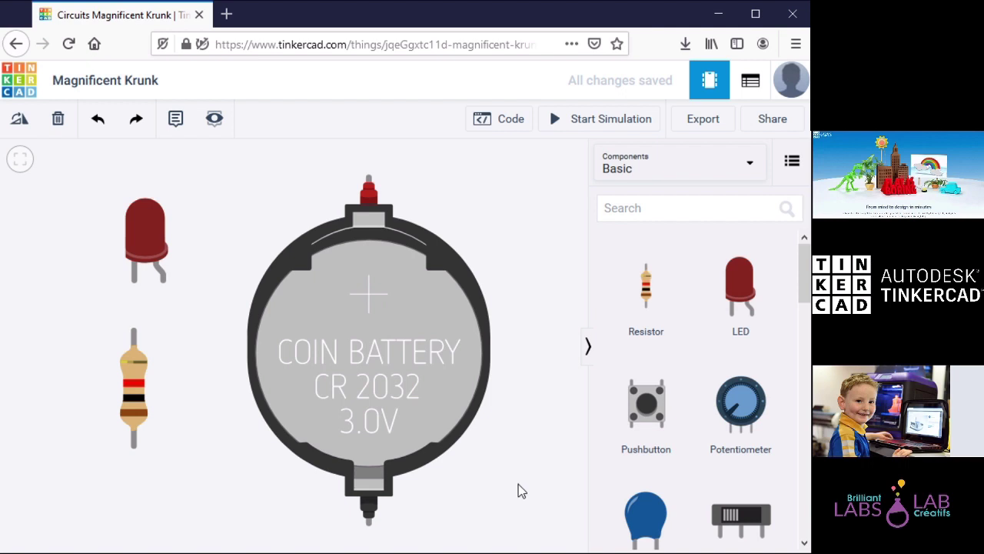
# Wire the resistor's lower terminal to the battery's negative terminal and its upper Terminal 2 to the LED's cathode
pyautogui.click(135, 452)
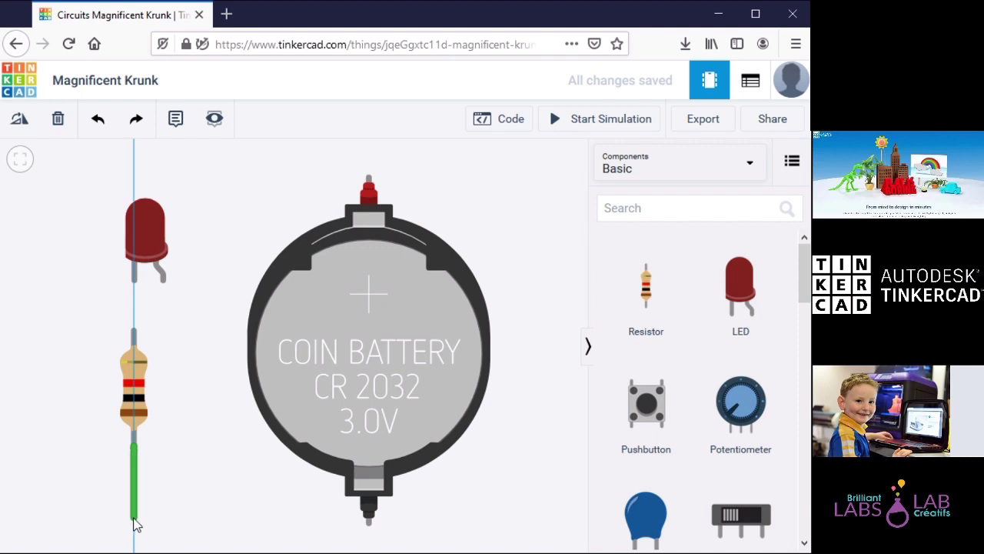
pyautogui.click(135, 524)
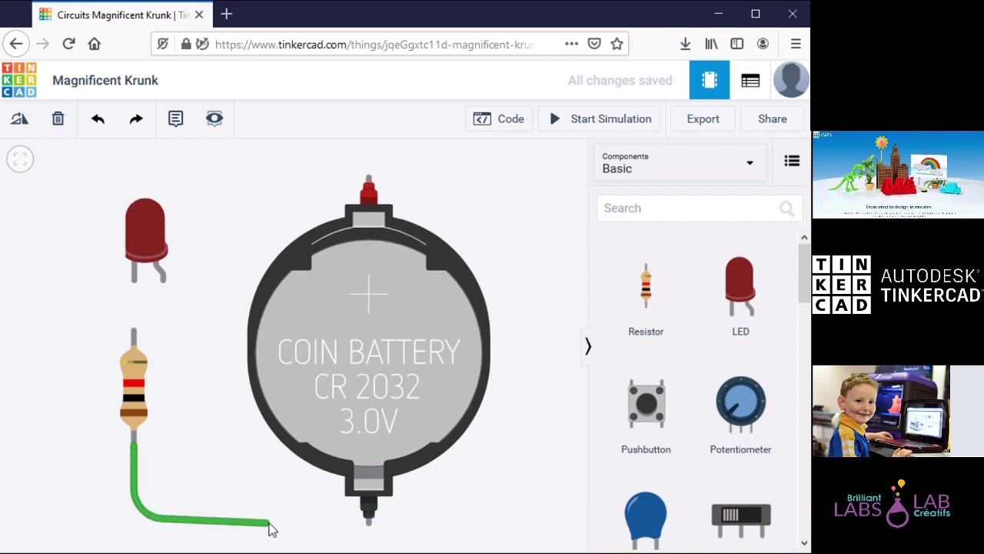
pyautogui.click(367, 526)
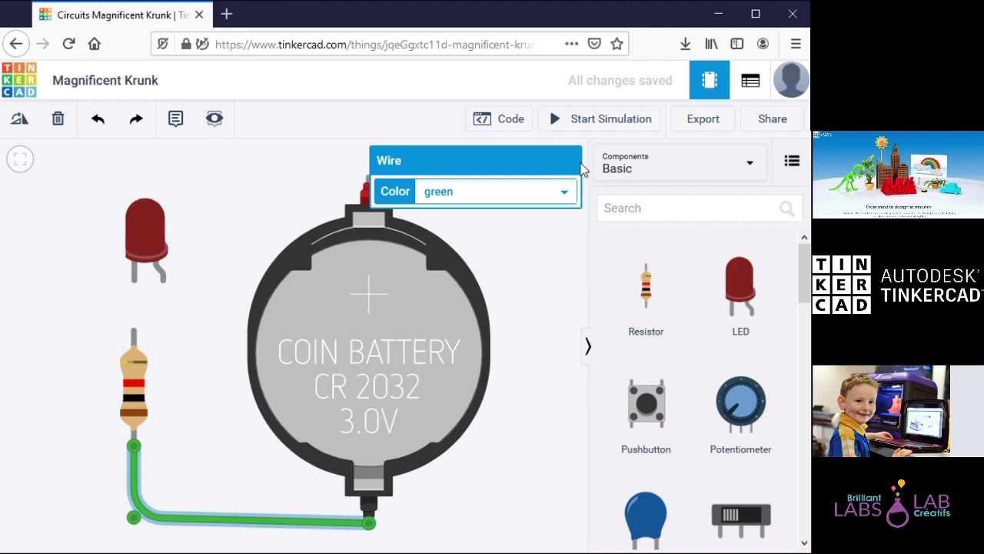
pyautogui.click(134, 336)
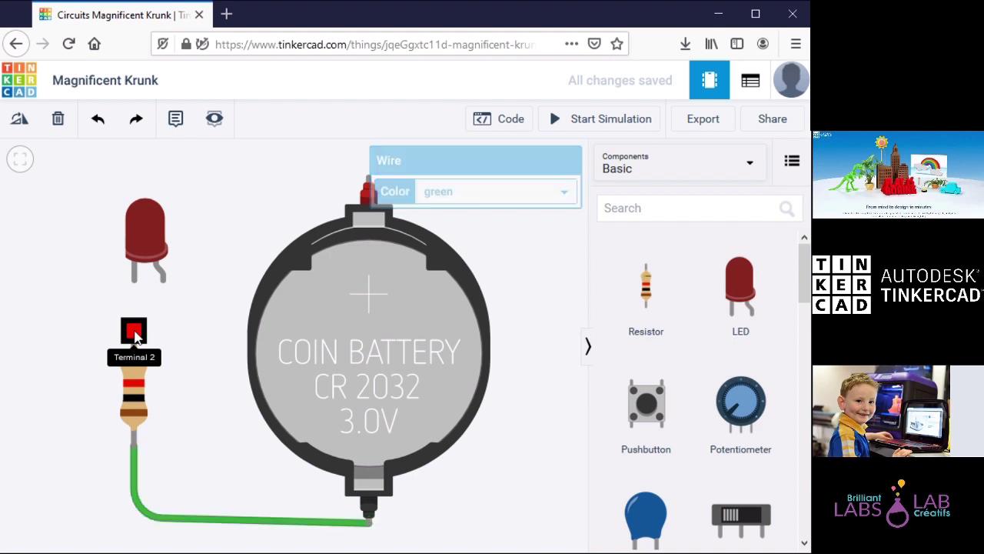
pyautogui.click(138, 292)
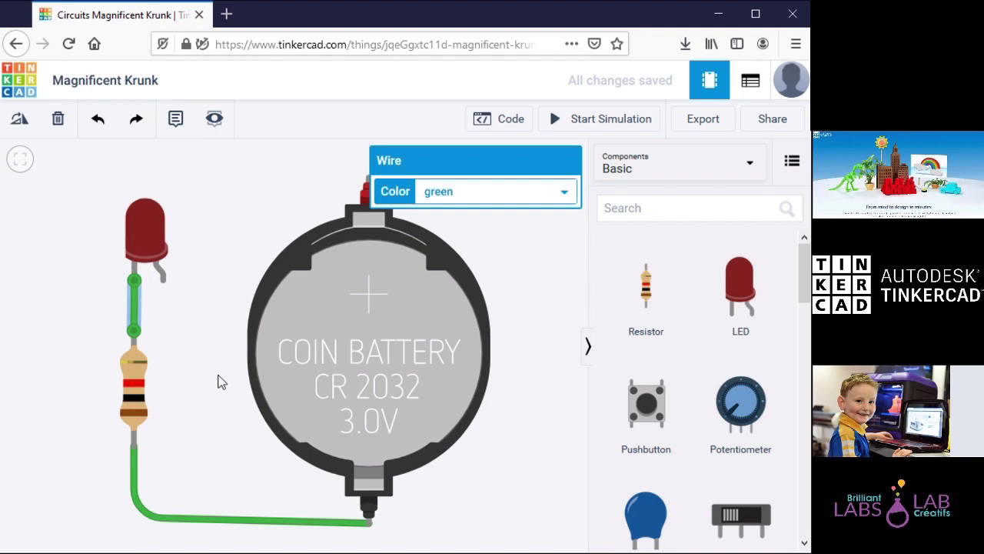
# Wire the LED's anode, the bent leg, straight to the battery's positive terminal
pyautogui.click(164, 283)
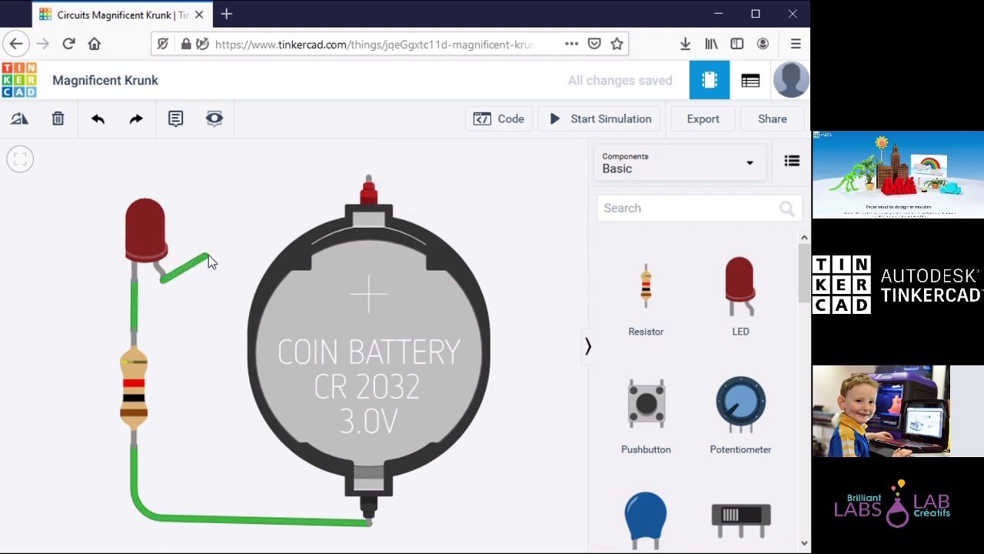
pyautogui.click(366, 179)
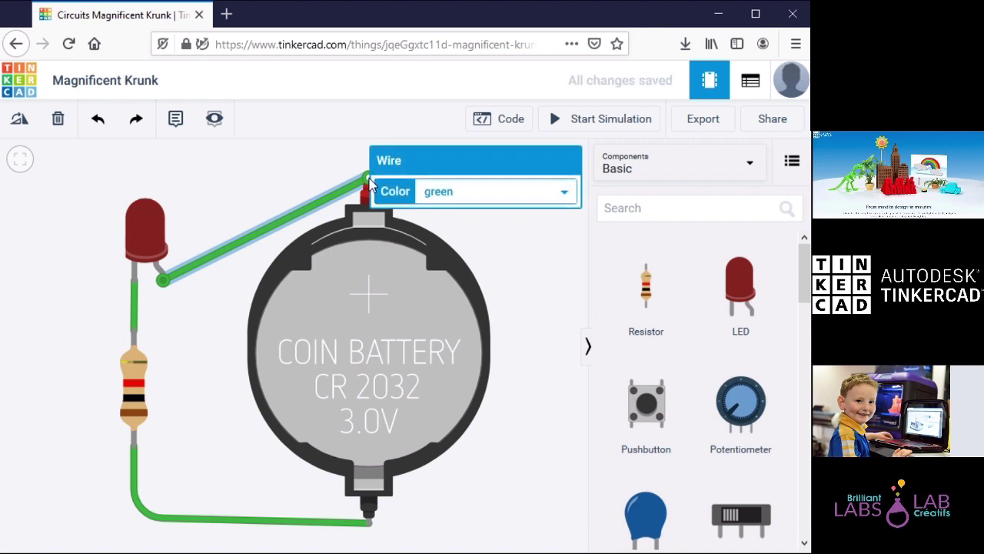
pyautogui.click(516, 325)
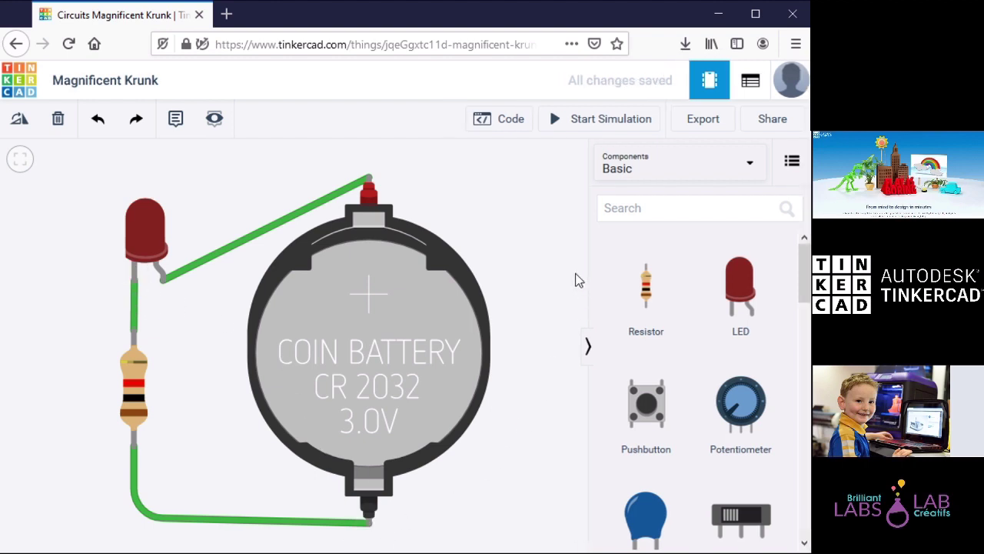
# Run the simulation to test the LED circuit and stop it again
pyautogui.click(608, 121)
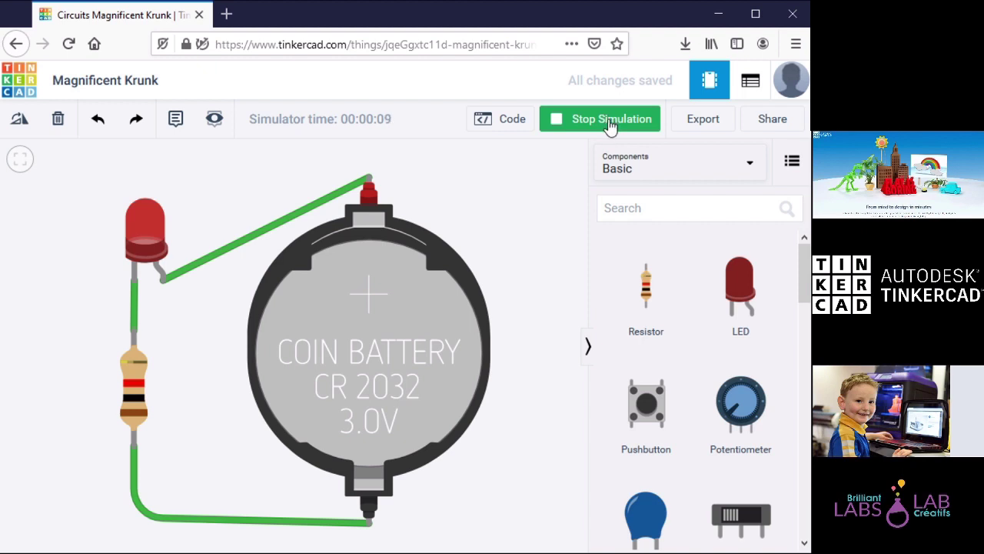
pyautogui.click(610, 123)
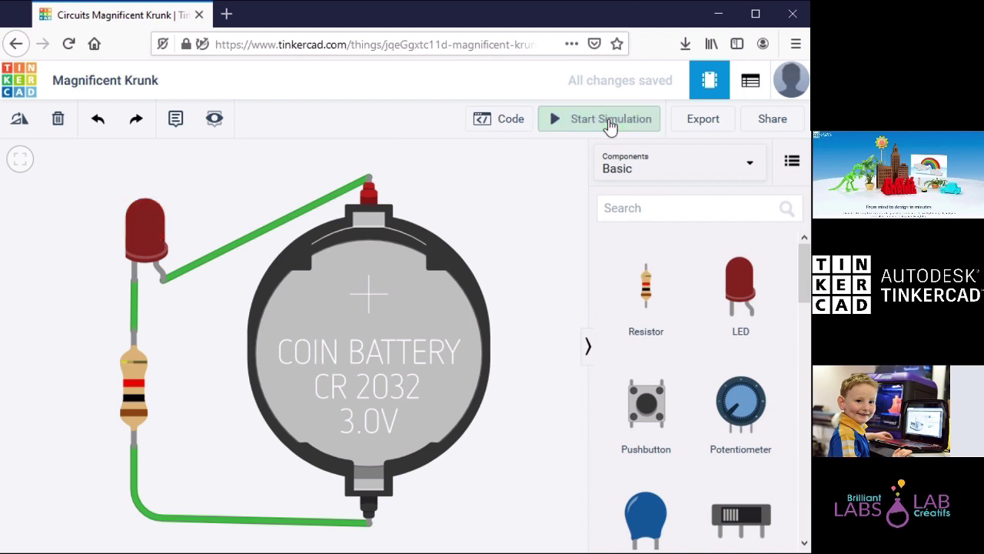
# Delete the wire between the LED's anode and the battery's positive terminal, and move the battery farther from the LED
pyautogui.click(301, 214)
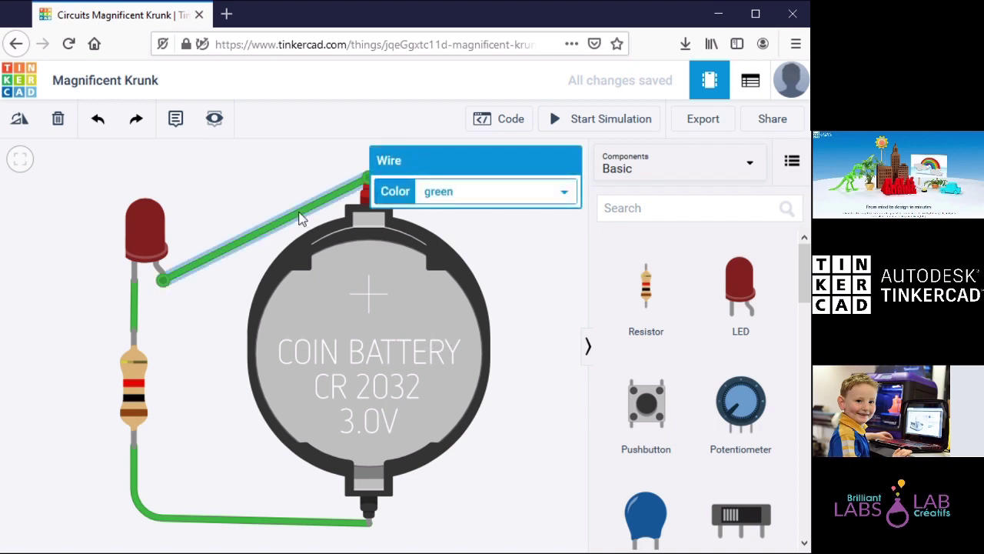
pyautogui.press('Delete')
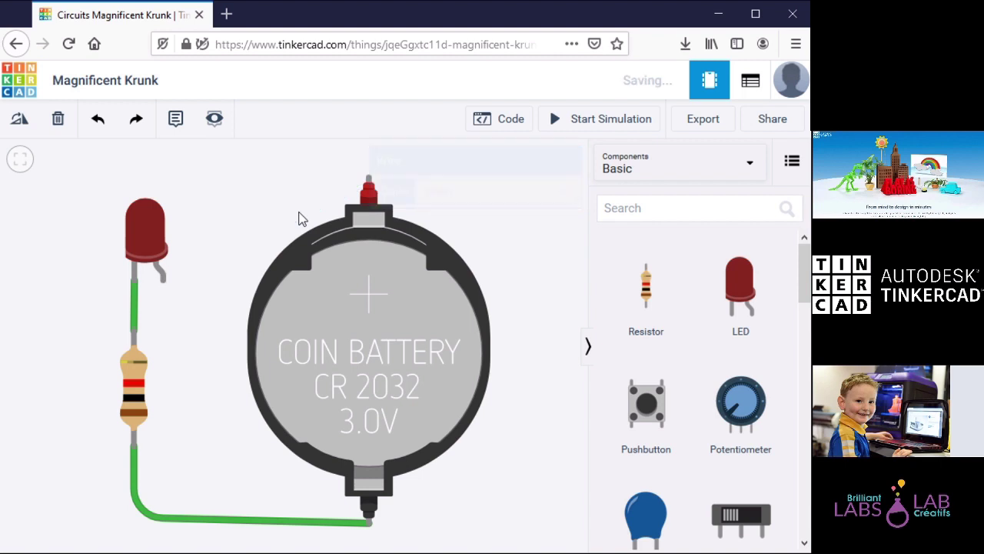
pyautogui.moveTo(395, 313); pyautogui.dragTo(474, 311)
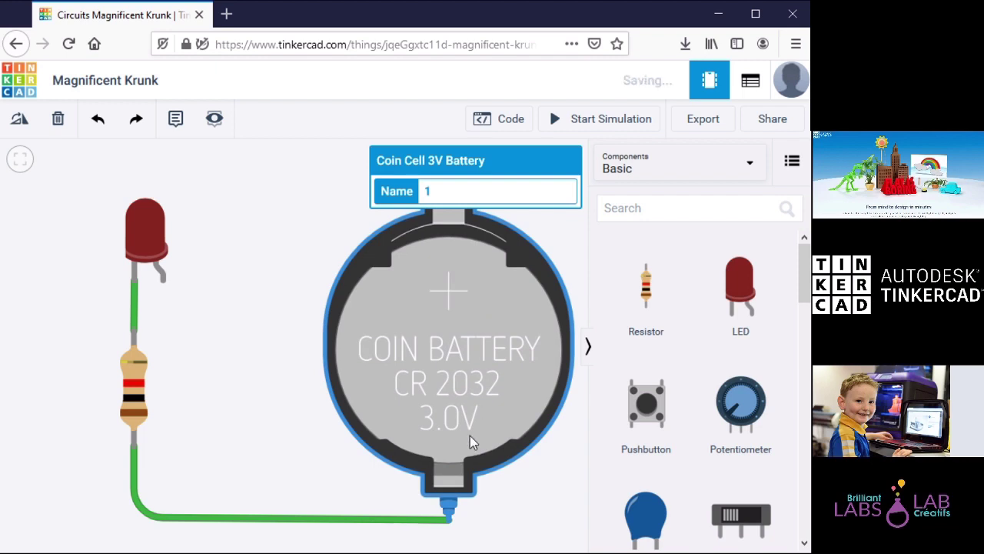
pyautogui.click(515, 504)
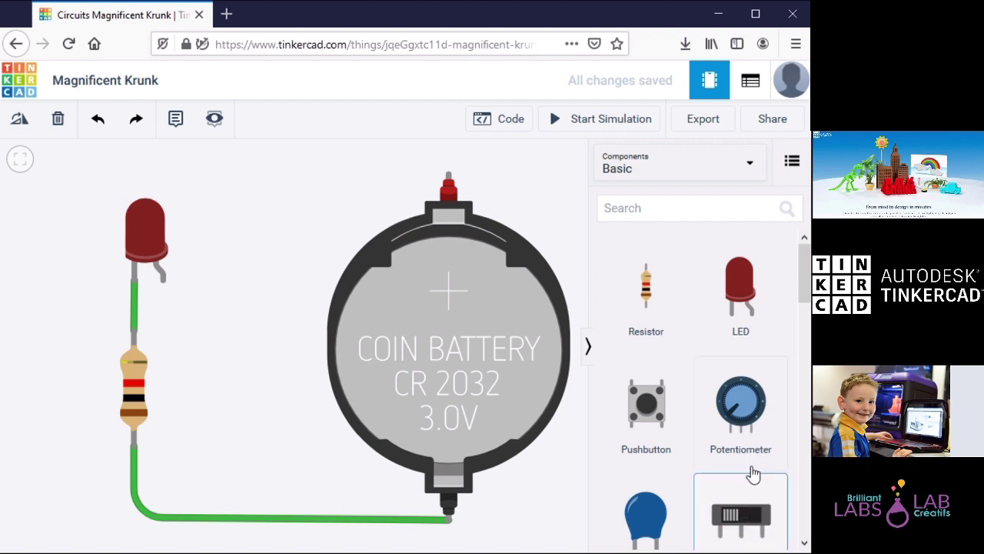
# Place a slideswitch between the LED and battery, and wire the LED's anode to its Terminal 1 with a right-angle bend
pyautogui.moveTo(747, 516); pyautogui.dragTo(265, 219)
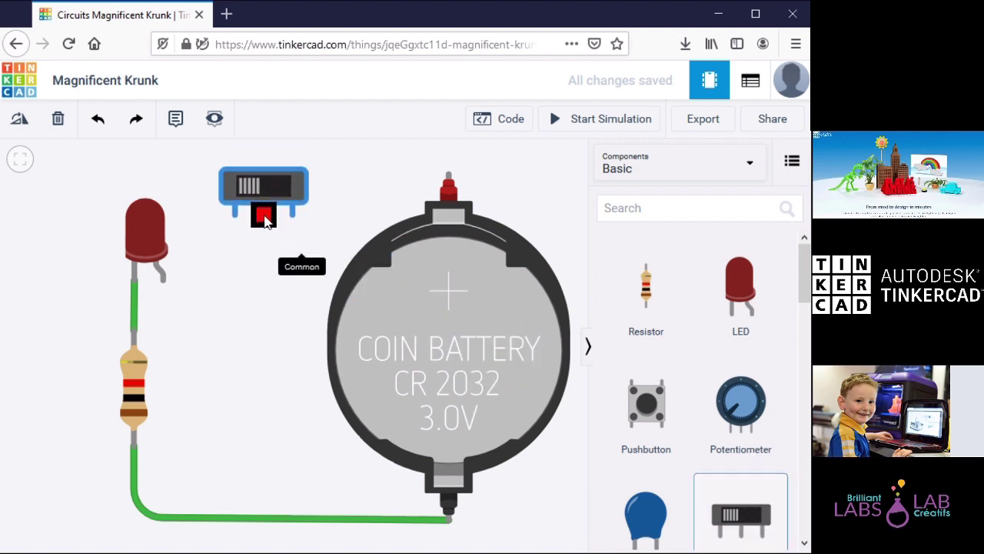
pyautogui.click(266, 221)
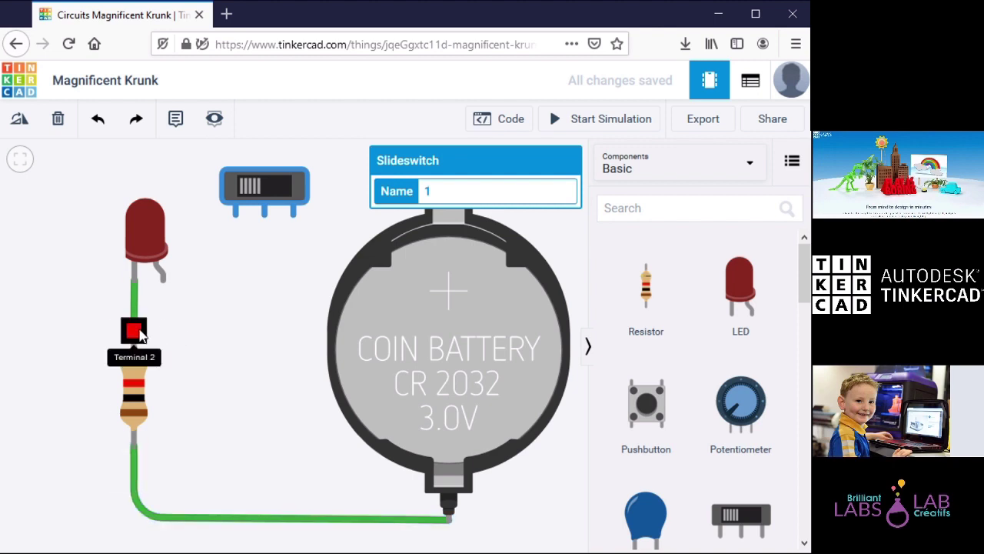
pyautogui.click(162, 285)
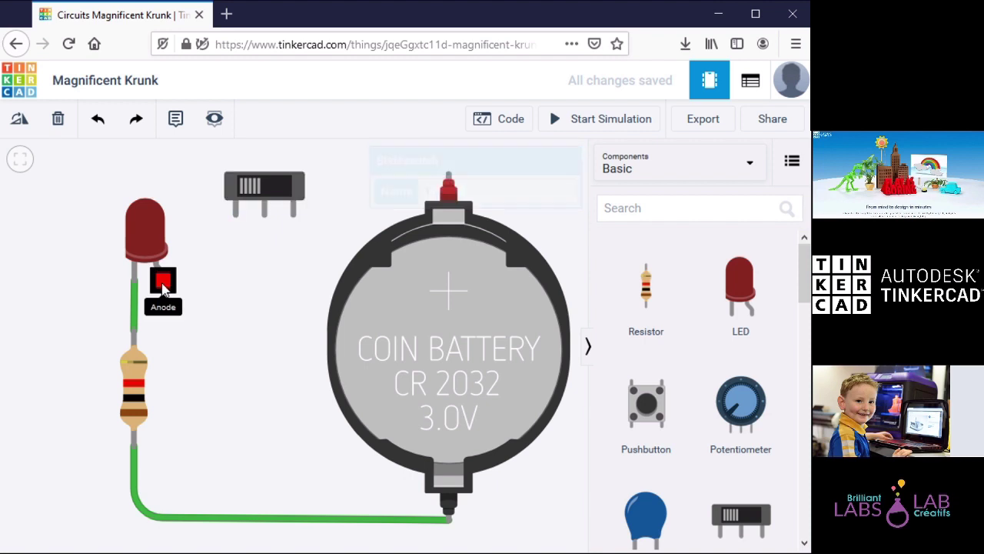
pyautogui.click(239, 281)
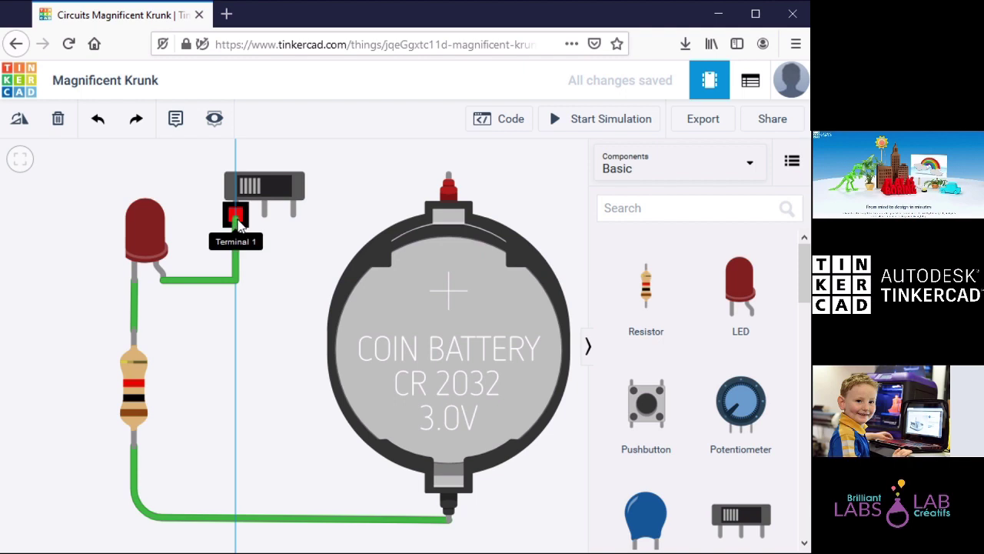
pyautogui.click(237, 218)
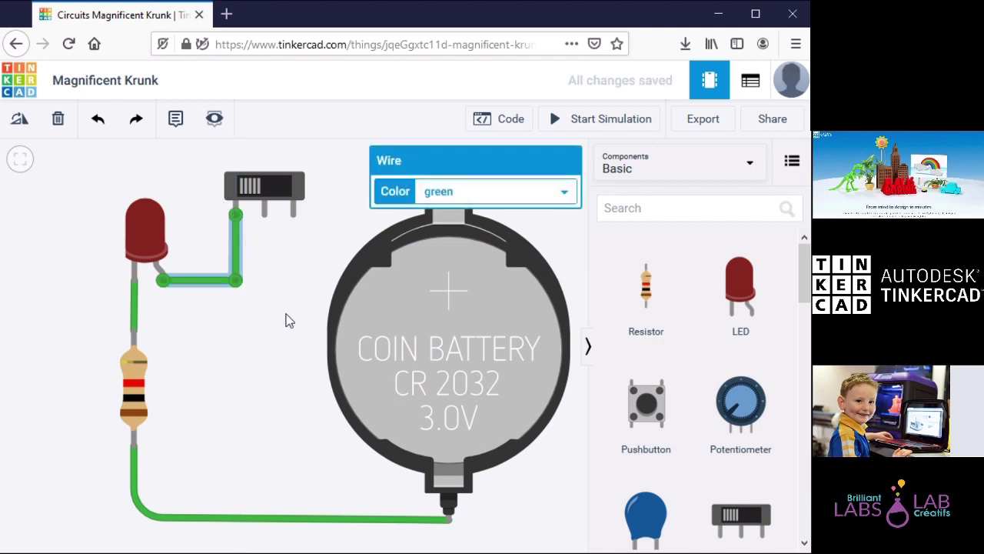
pyautogui.click(574, 228)
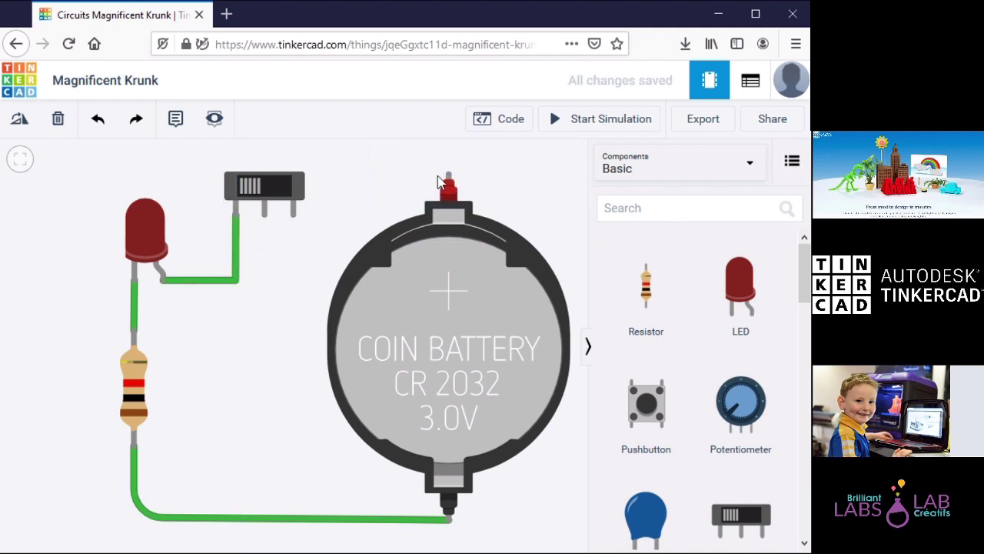
# Wire the slideswitch's Common terminal to the battery's positive terminal
pyautogui.click(263, 219)
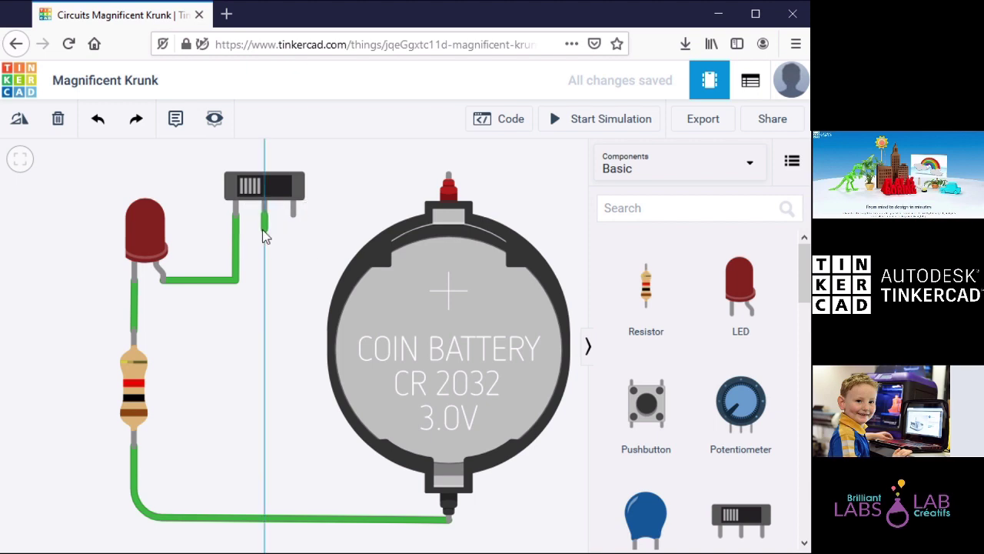
pyautogui.click(449, 180)
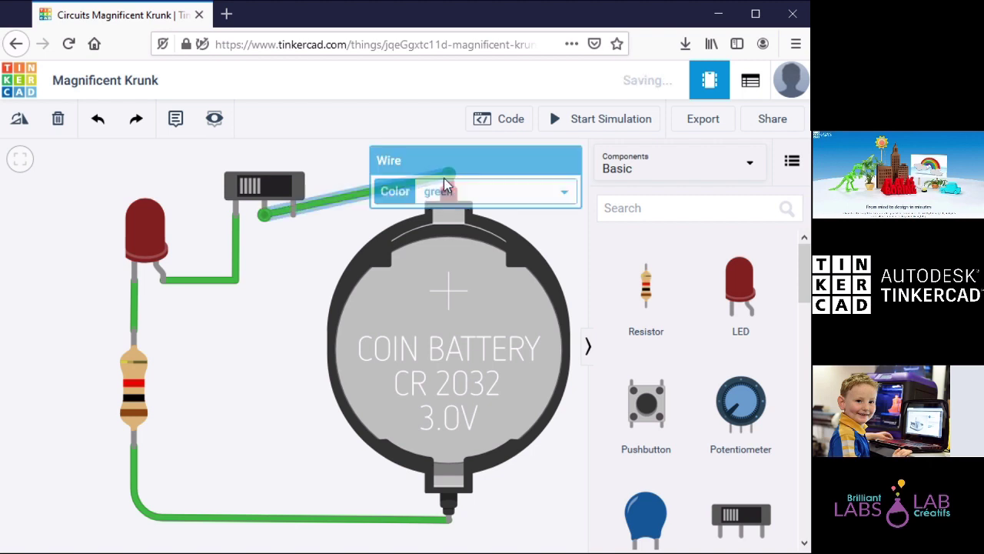
pyautogui.click(299, 283)
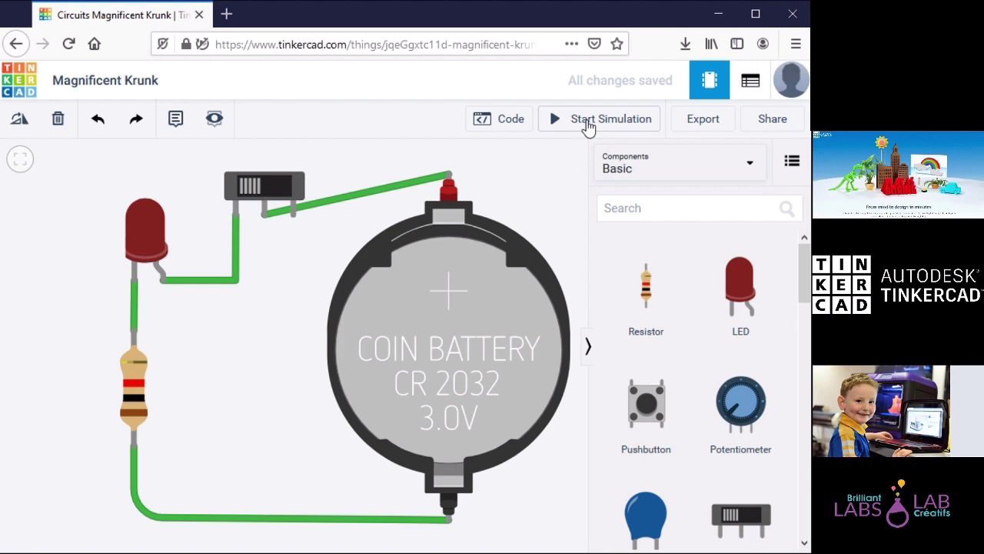
# Nudge the slideswitch slightly downward and start the simulation of the switched LED circuit
pyautogui.click(281, 192)
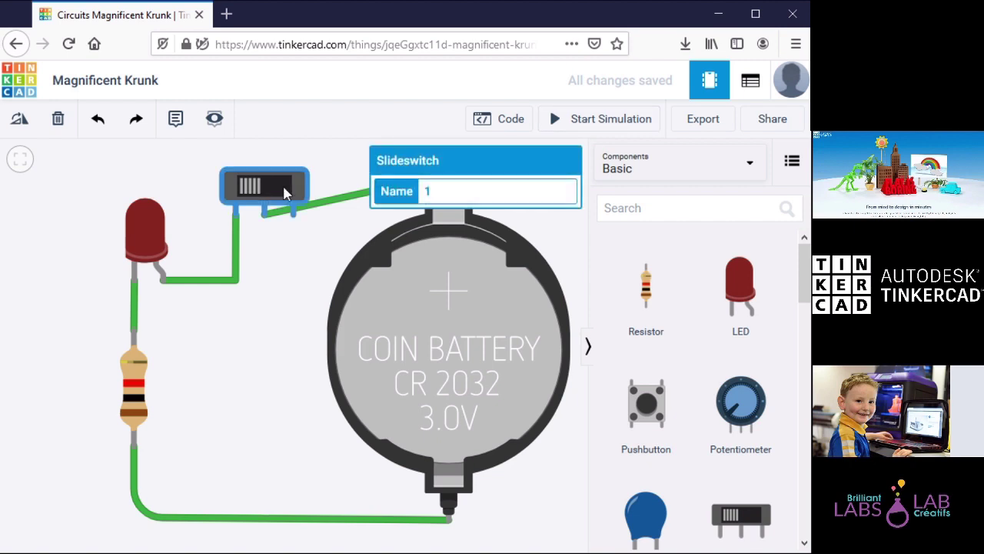
pyautogui.moveTo(262, 186)
pyautogui.mouseDown()
pyautogui.moveTo(298, 194)
pyautogui.moveTo(260, 191)
pyautogui.mouseUp()
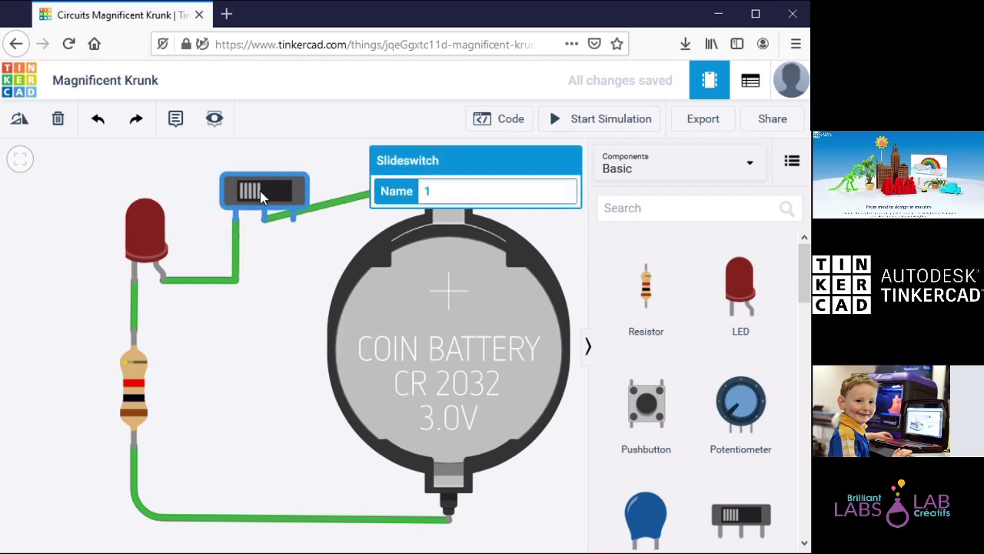
pyautogui.click(592, 123)
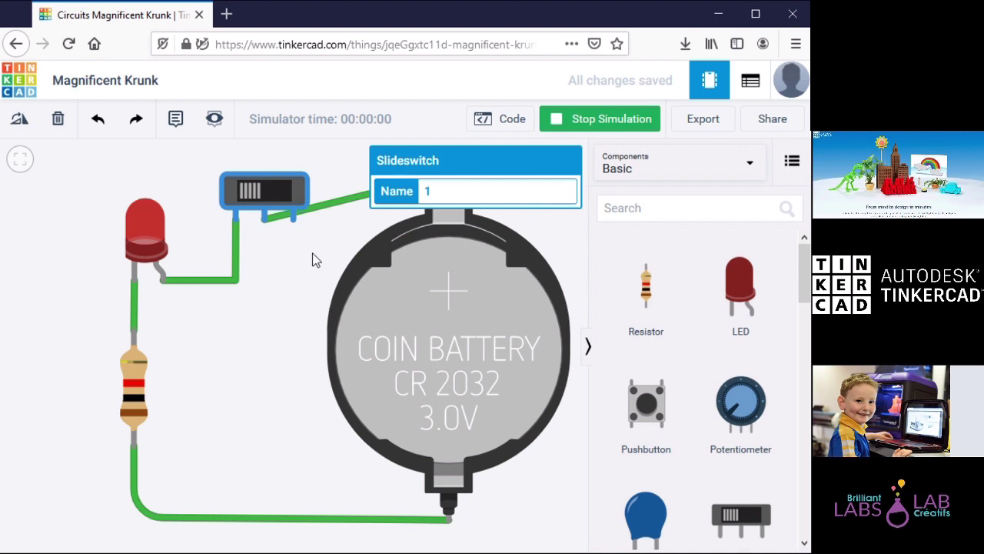
pyautogui.click(248, 336)
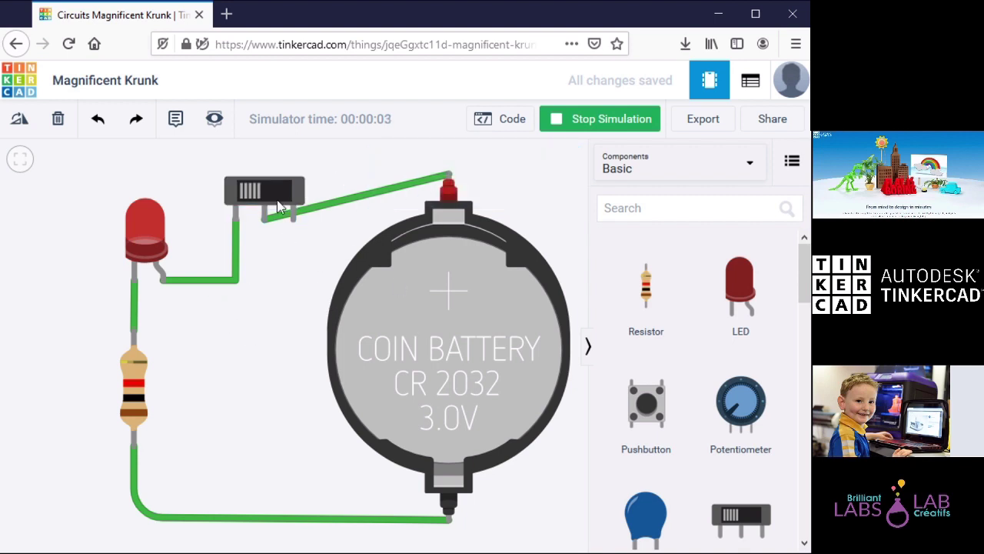
# Test the slideswitch in the running simulation by sliding it to its other position and back, then deselect it
pyautogui.click(273, 197)
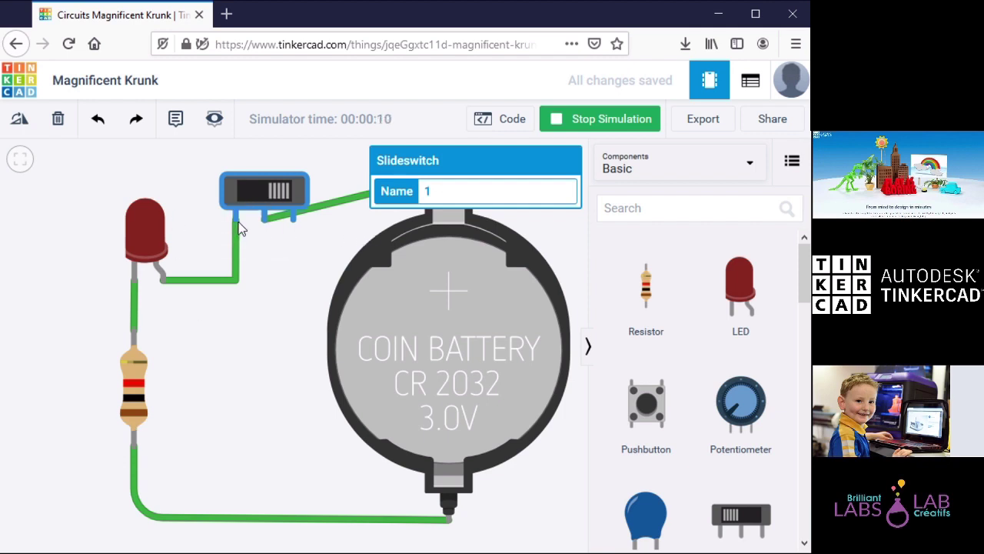
pyautogui.click(277, 197)
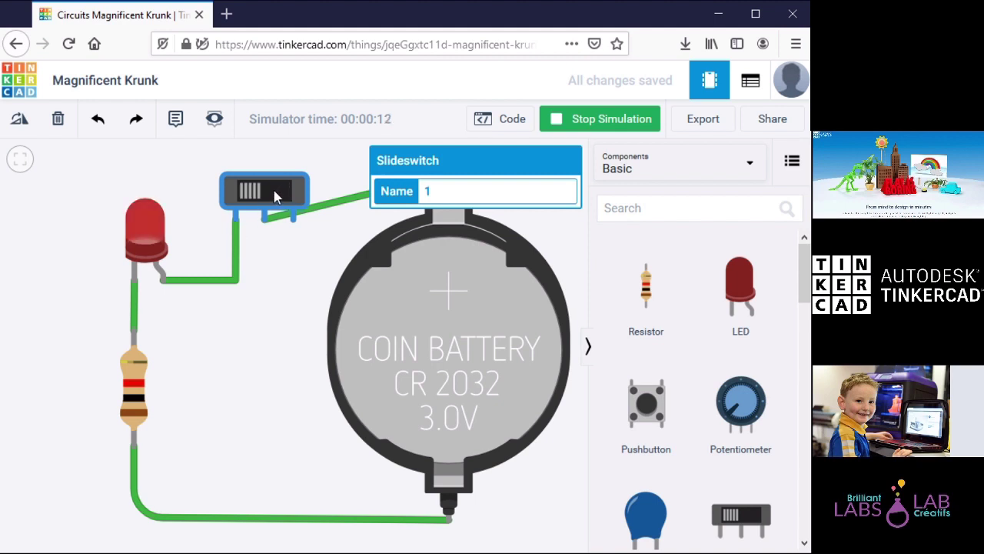
pyautogui.click(278, 326)
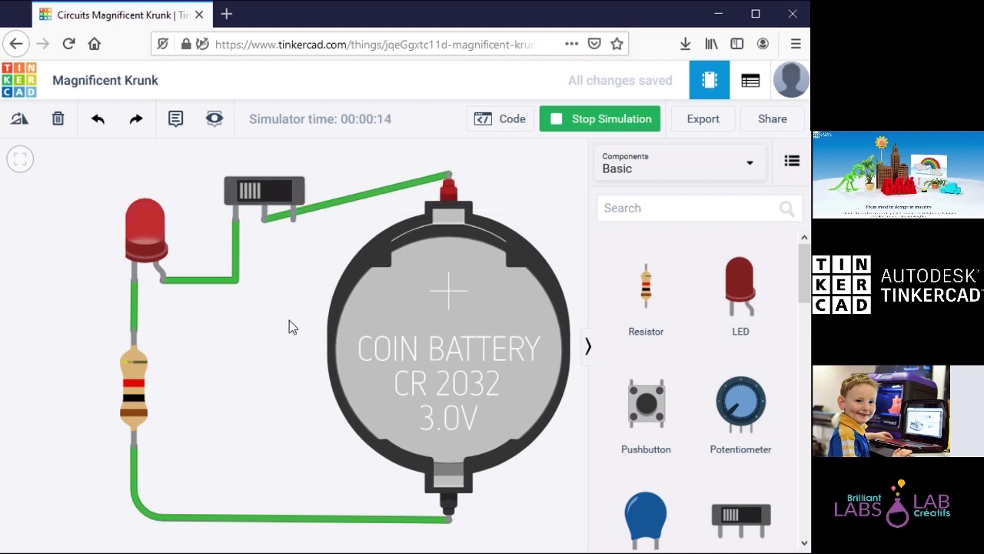
pyautogui.click(19, 158)
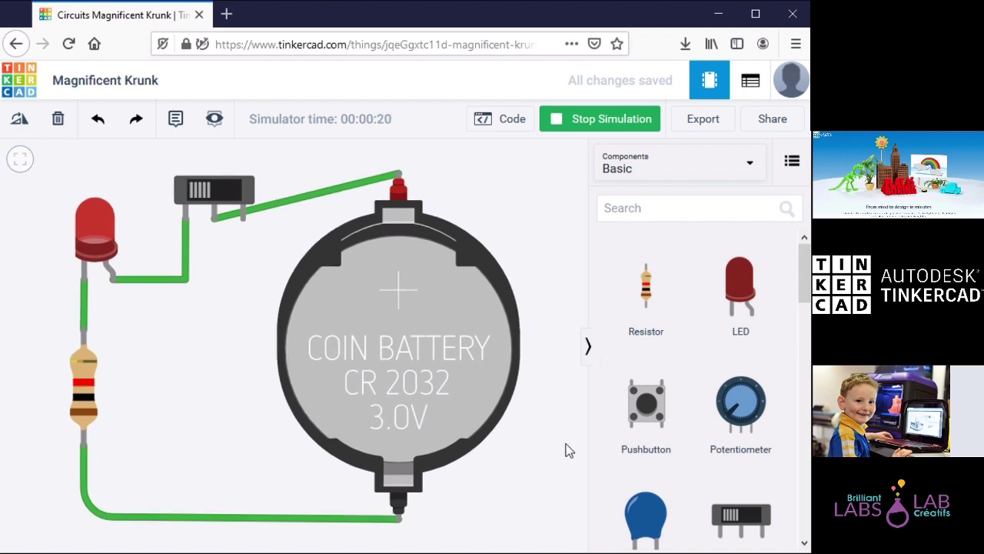
pyautogui.moveTo(806, 280); pyautogui.dragTo(809, 380)
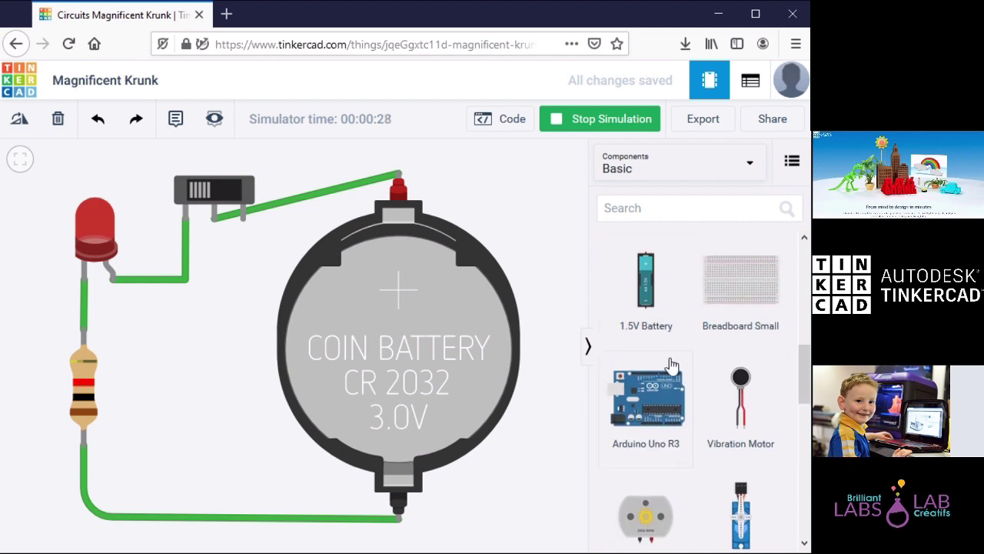
pyautogui.moveTo(806, 382)
pyautogui.mouseDown()
pyautogui.moveTo(803, 514)
pyautogui.moveTo(806, 390)
pyautogui.mouseUp()
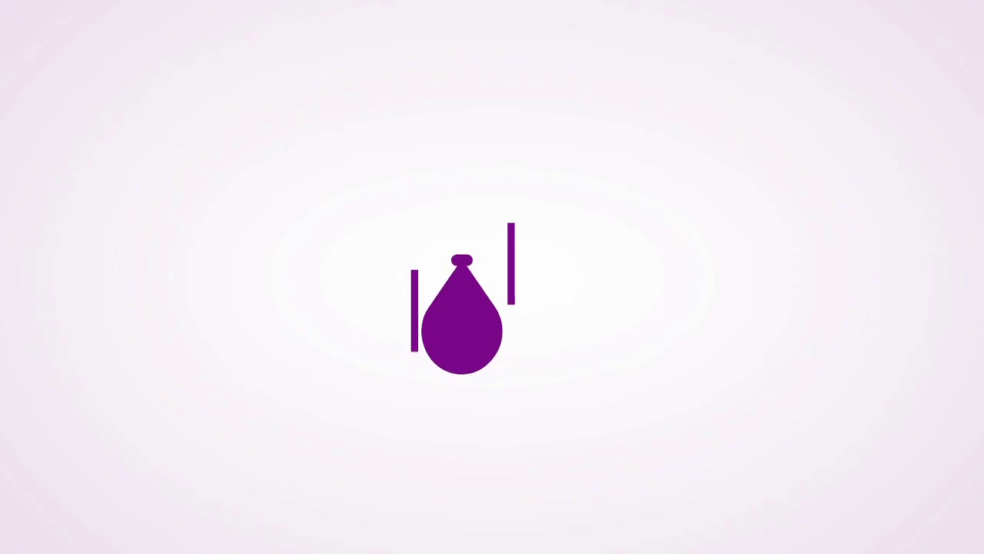